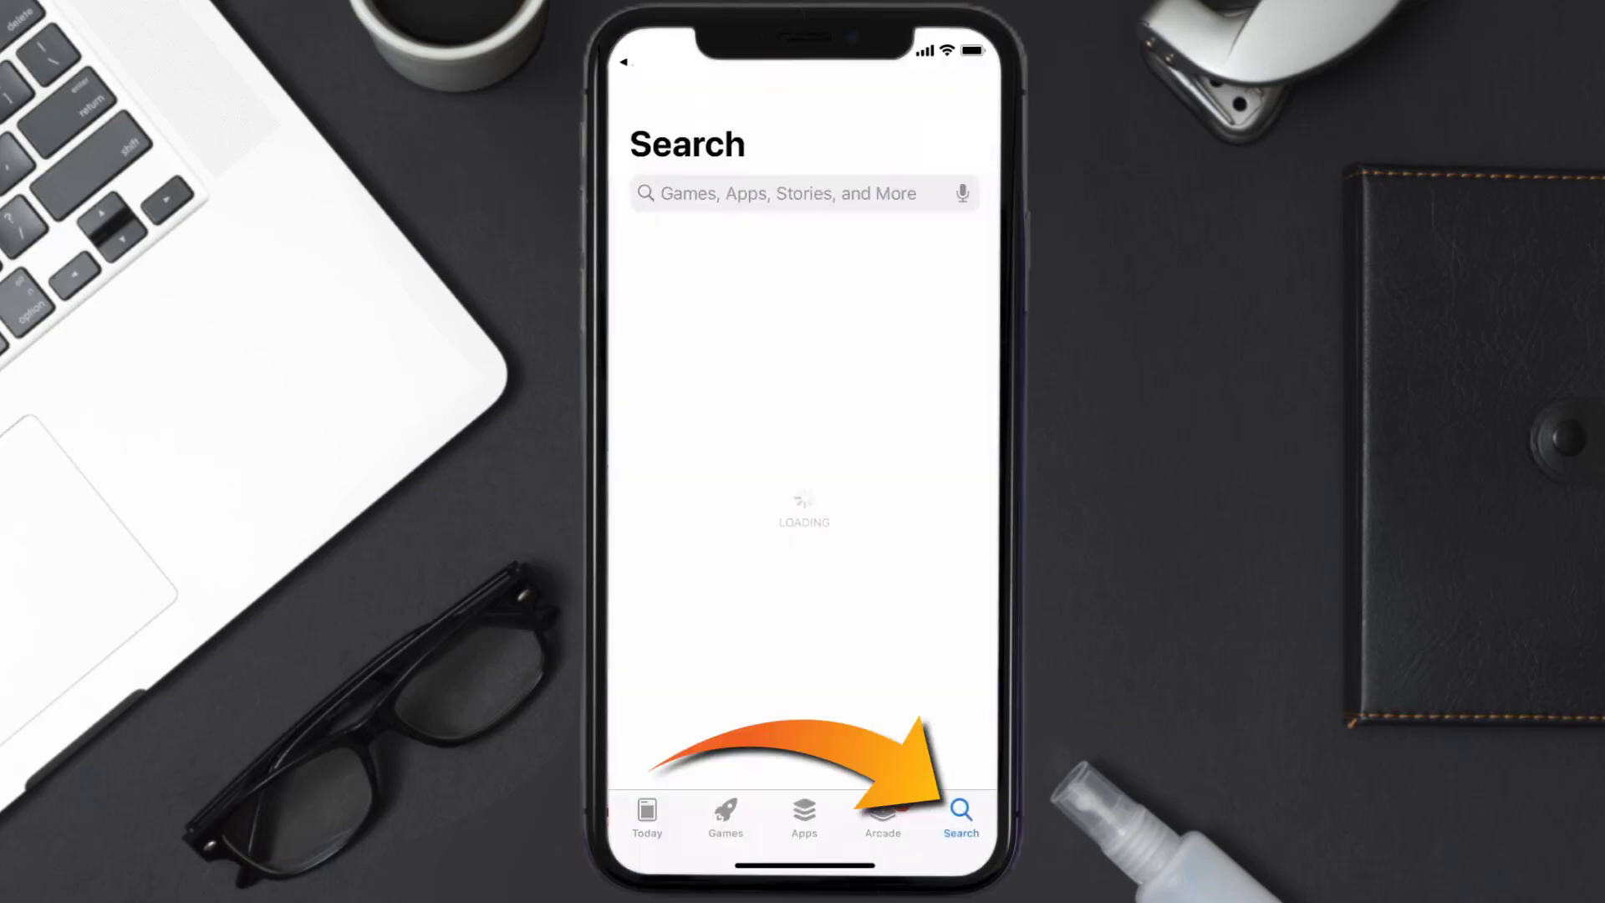
pyautogui.write('airalo app')
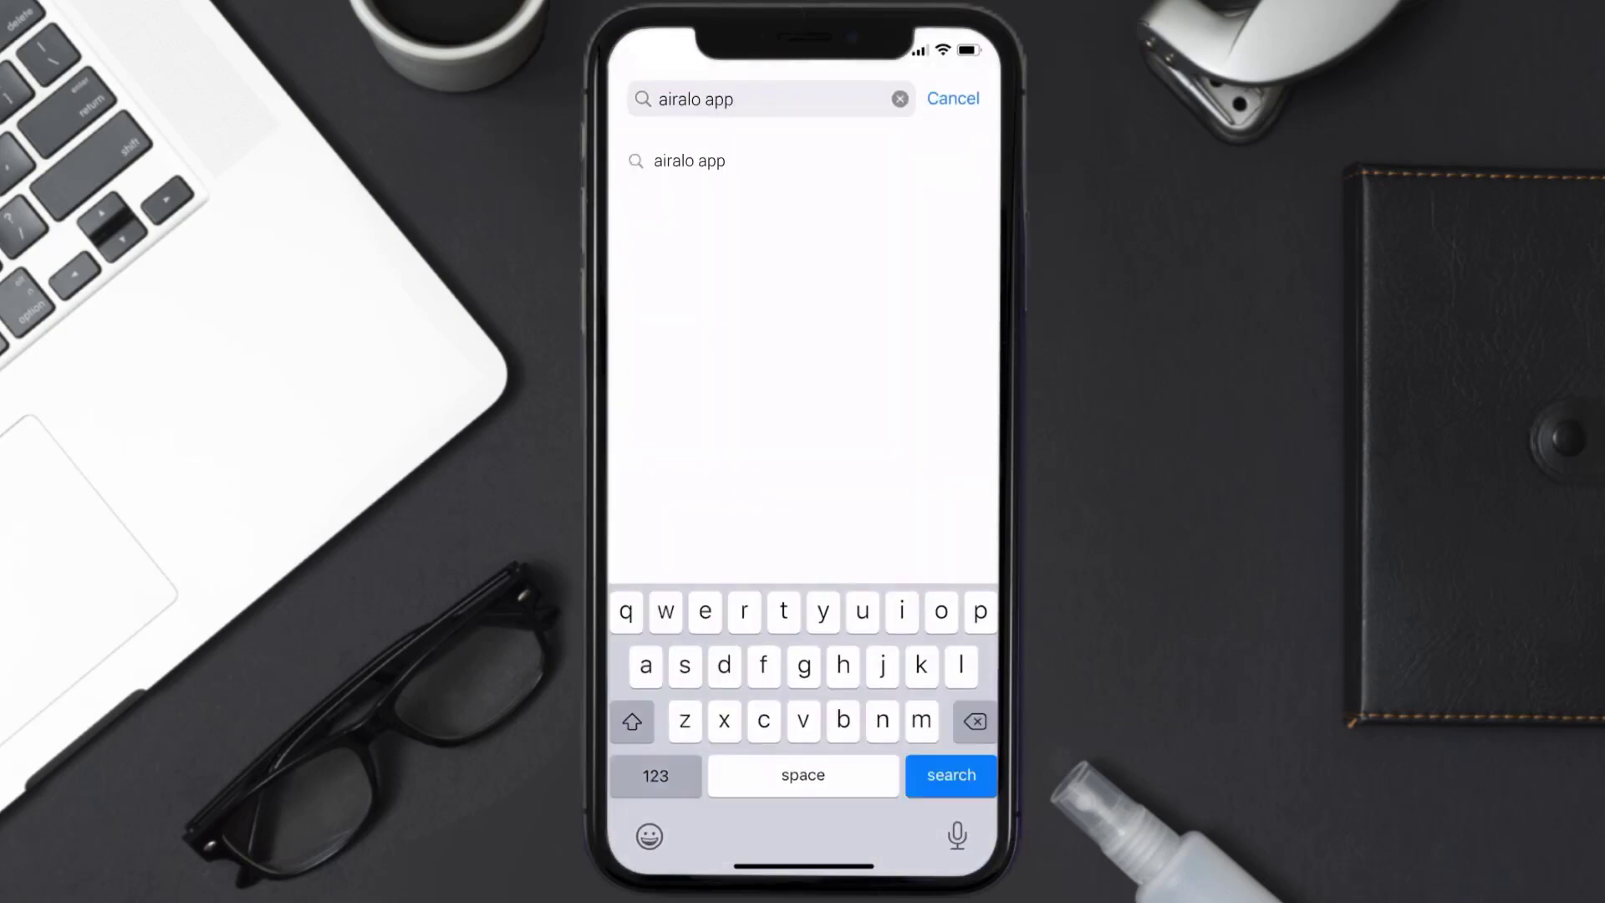
# Search the App Store for 'airalo app' and start downloading Airalo: eSIM from the results
pyautogui.press('Return')
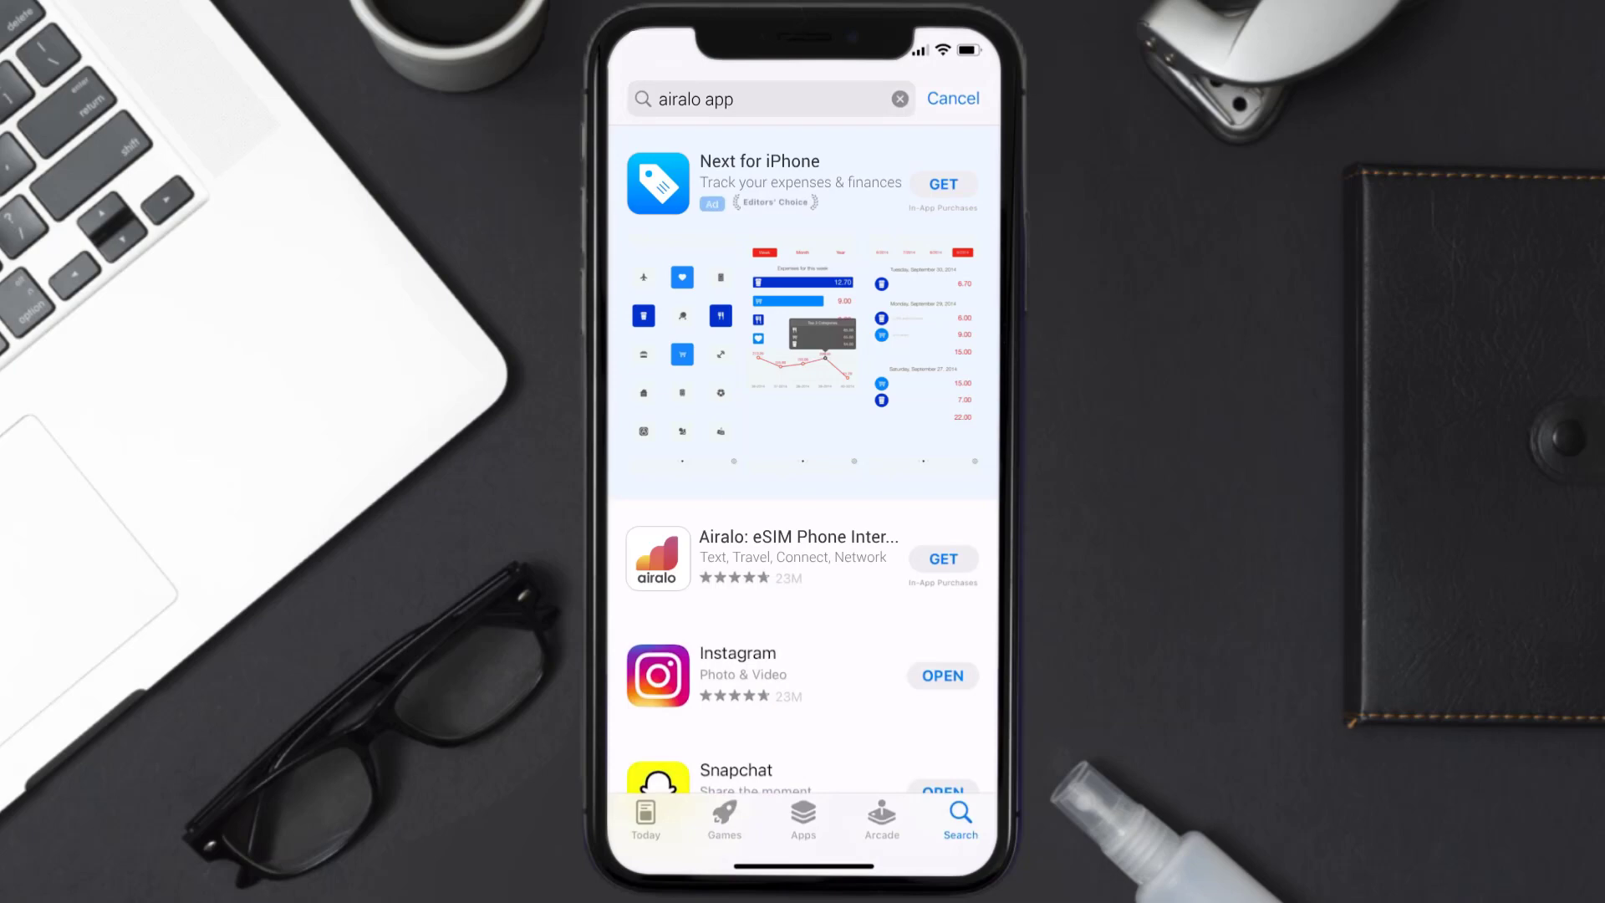
pyautogui.click(943, 559)
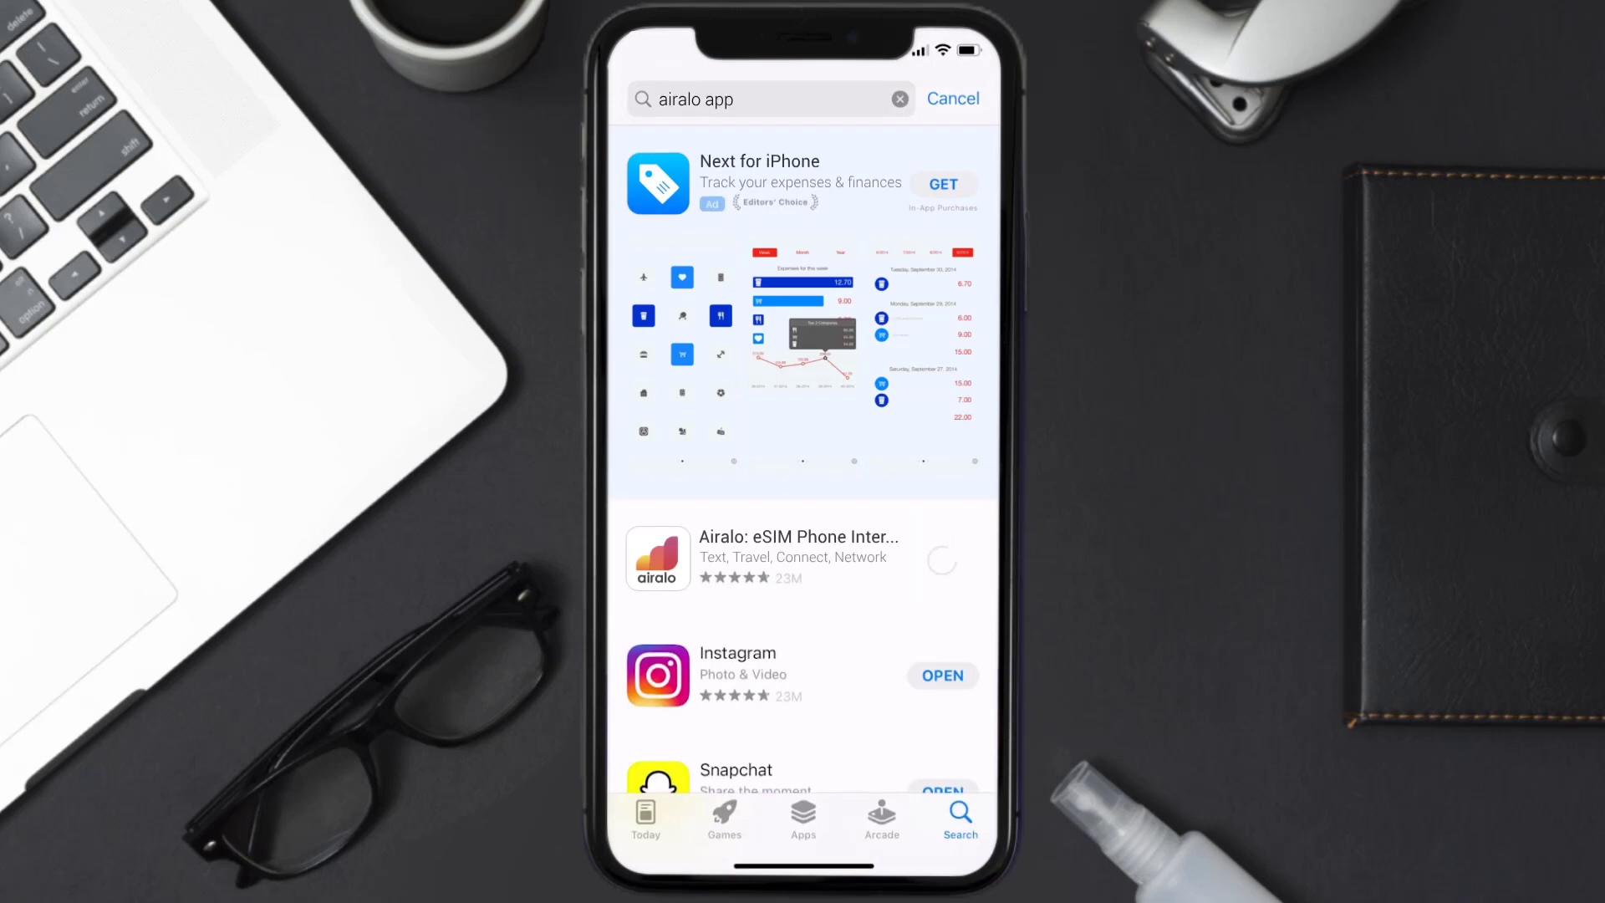